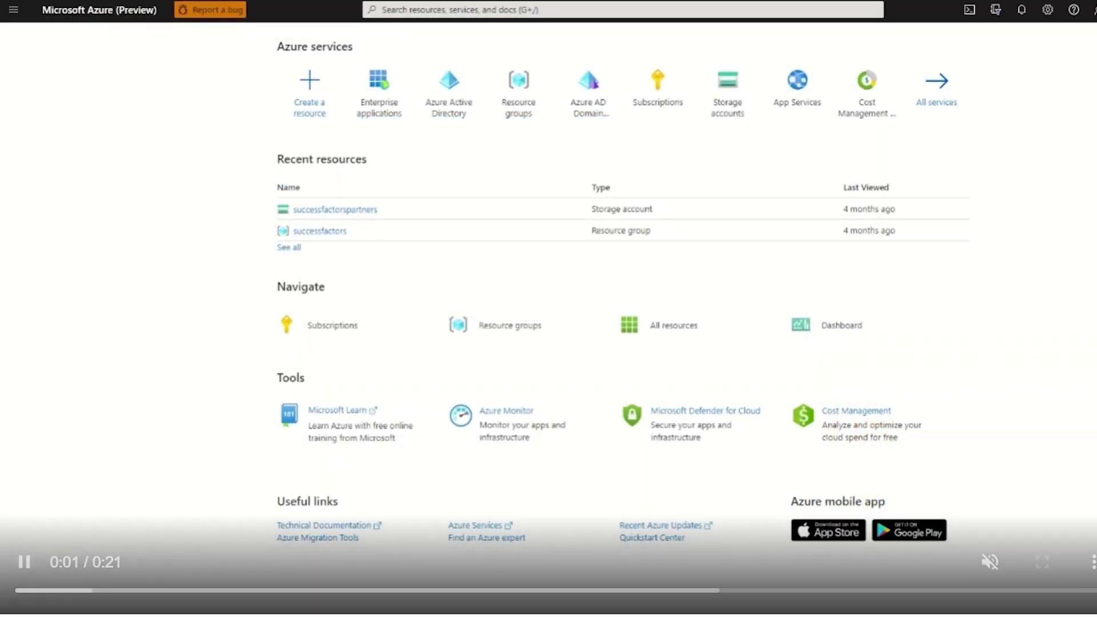
Step: Go to Enterprise applications and start adding a new application from the Azure AD gallery
click(378, 93)
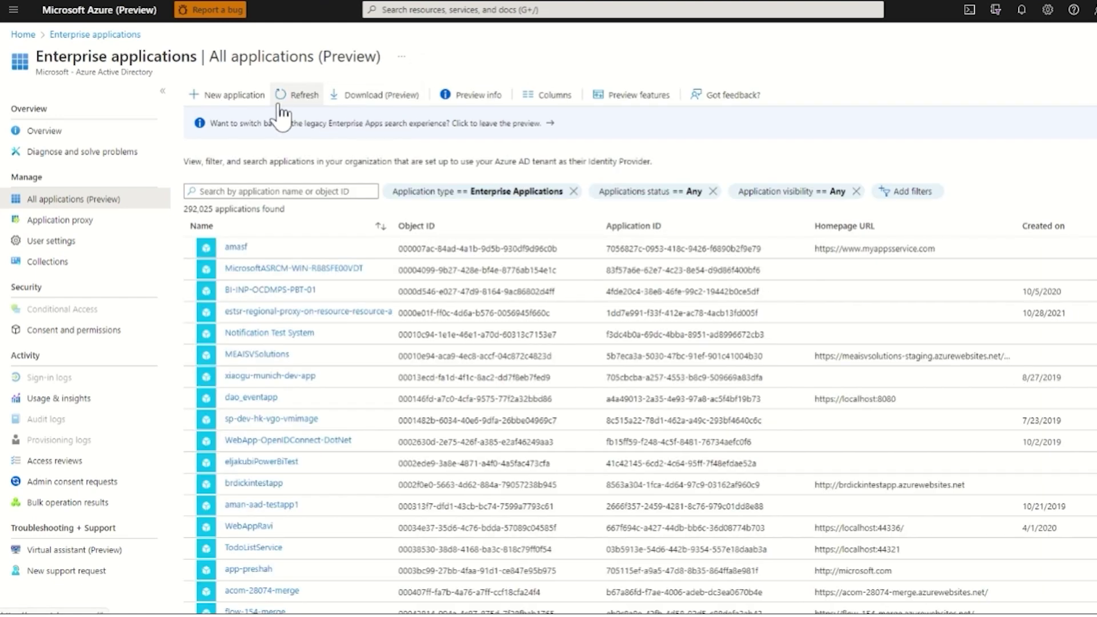
click(249, 101)
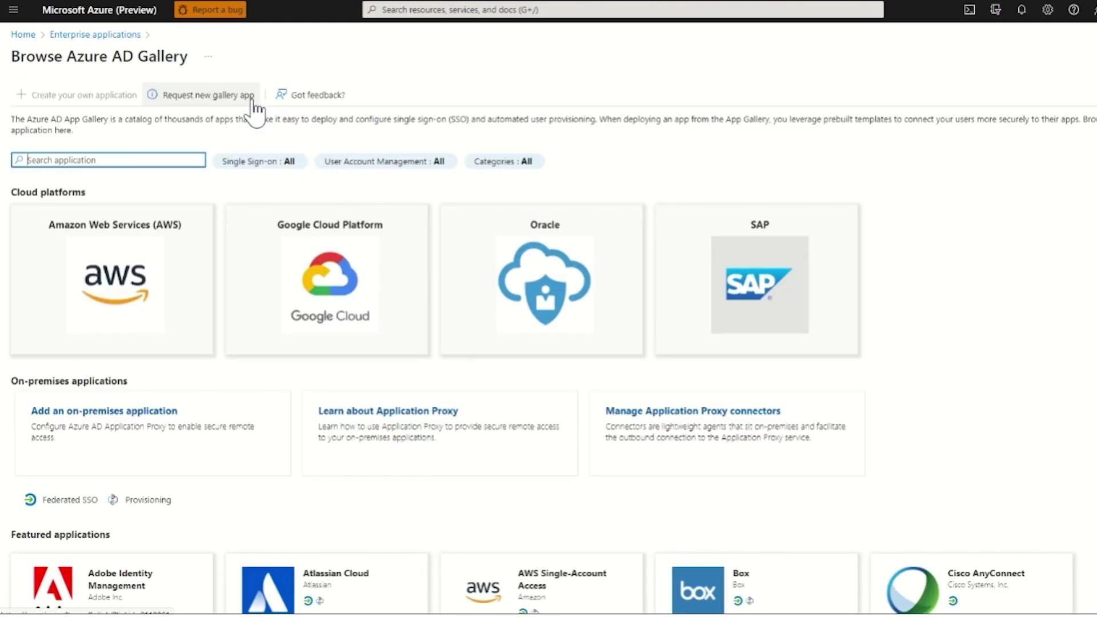
text(Zsca)
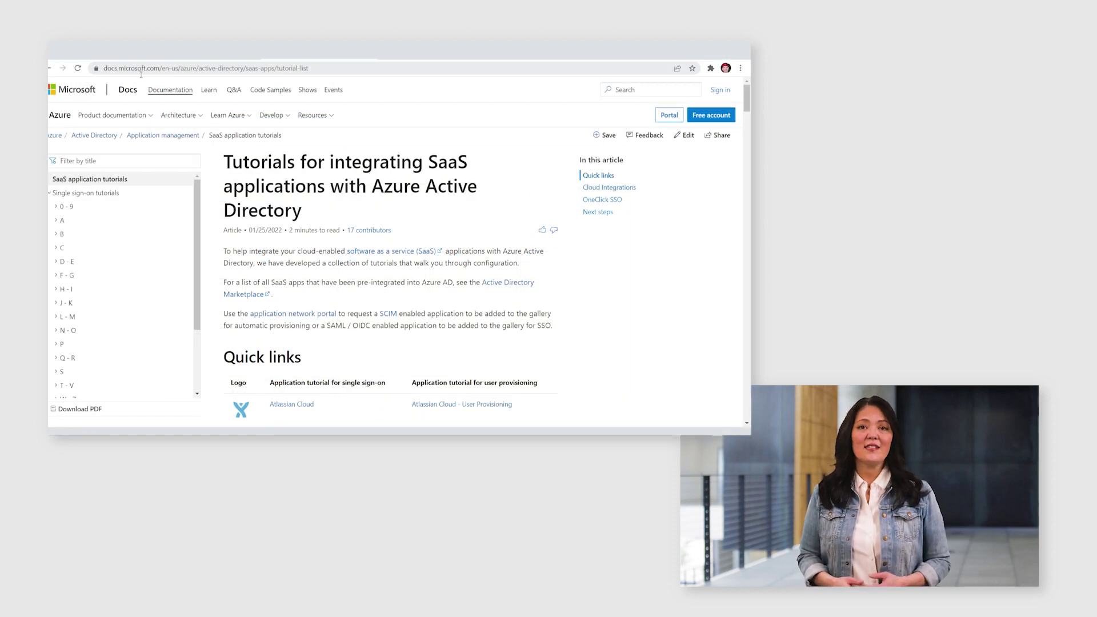
scroll(692, 262, down, 1)
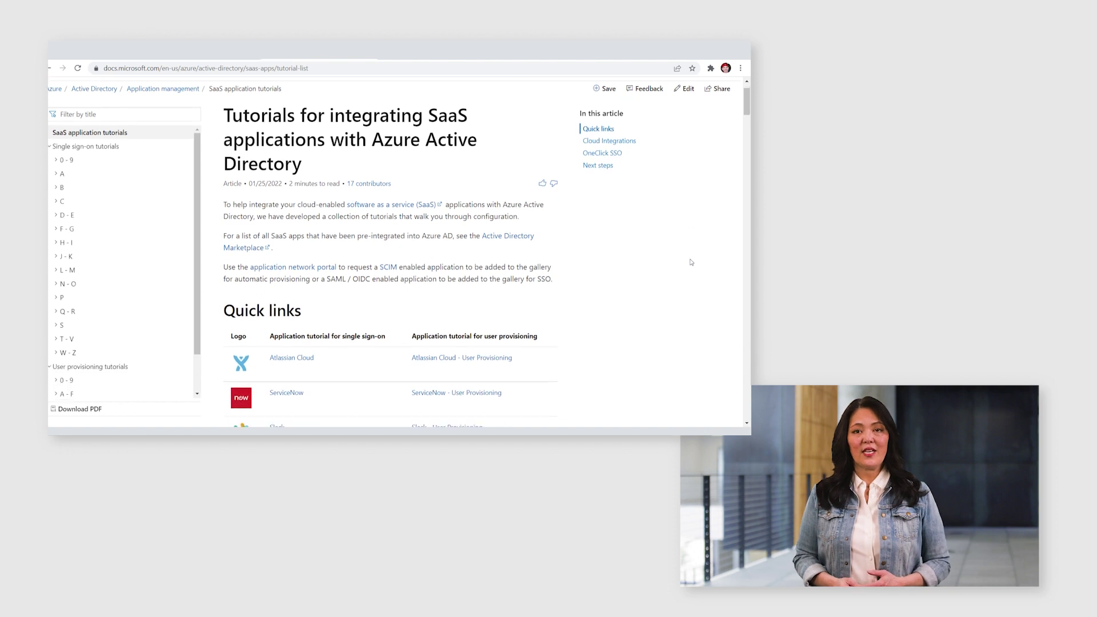
scroll(691, 261, down, 1)
scroll(690, 262, down, 1)
scroll(691, 261, down, 1)
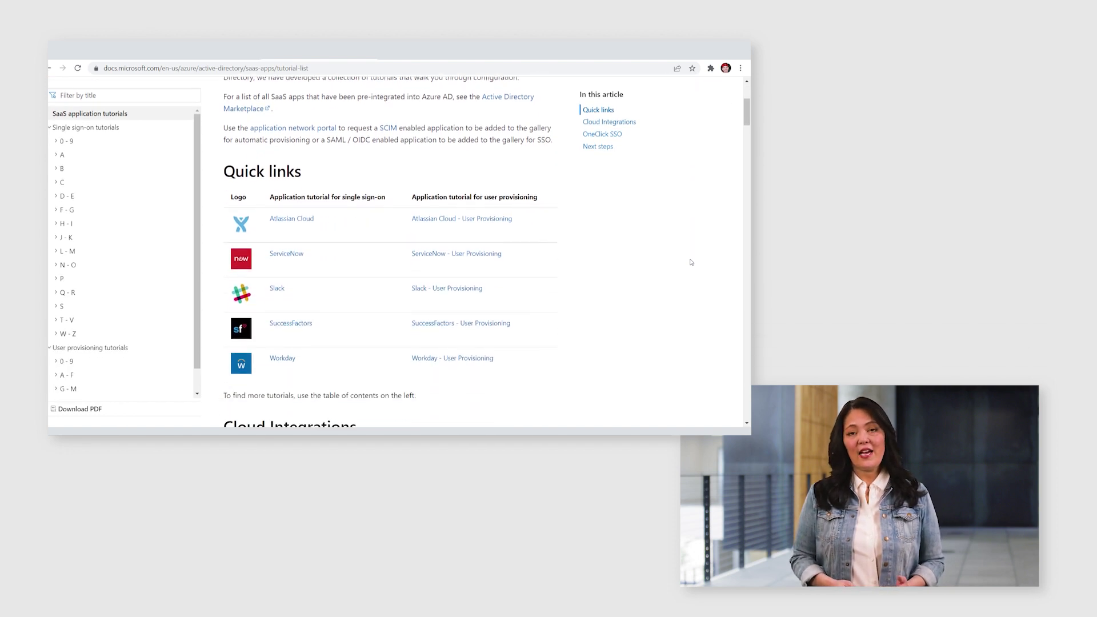
scroll(690, 261, down, 1)
scroll(691, 262, down, 1)
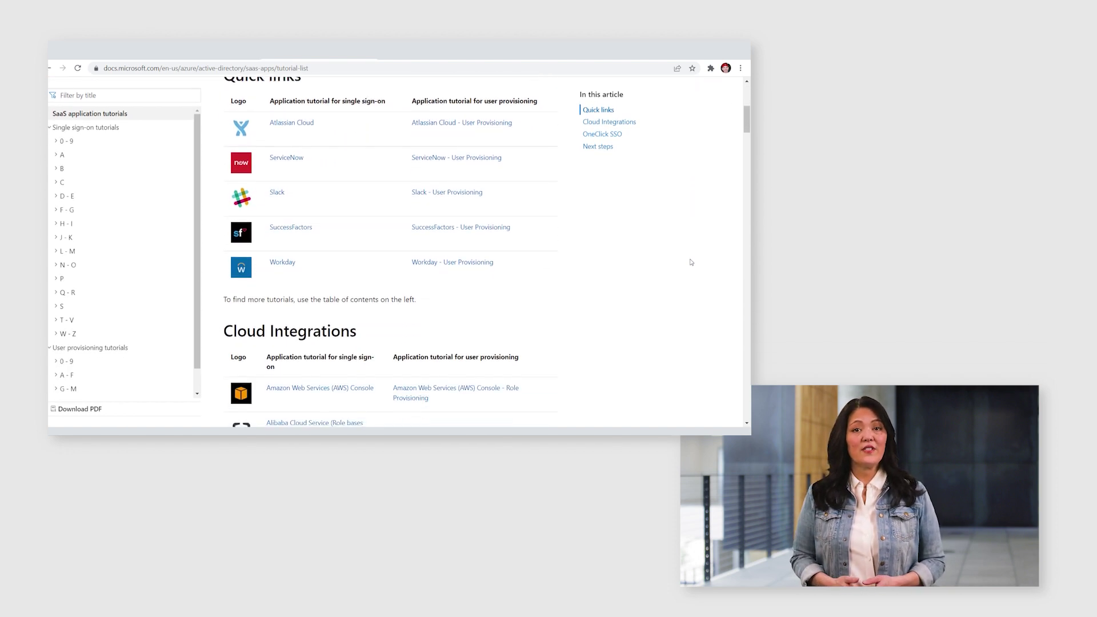
scroll(691, 262, down, 1)
scroll(691, 261, down, 1)
scroll(691, 261, down, 1)
scroll(691, 261, down, 1)
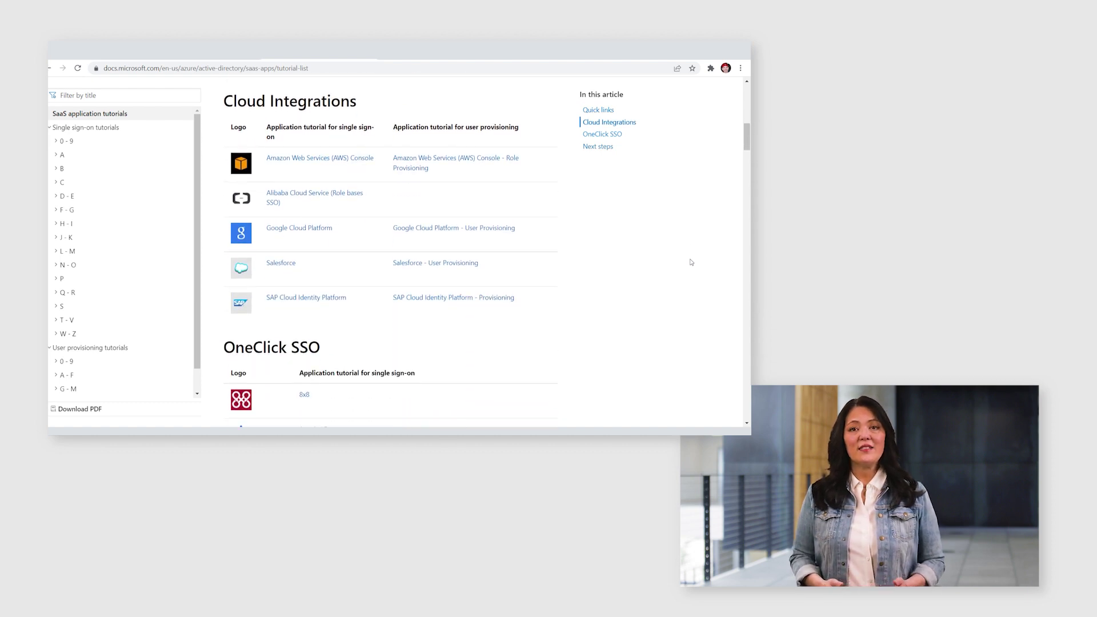
scroll(691, 262, down, 2)
scroll(690, 262, down, 1)
scroll(692, 262, down, 1)
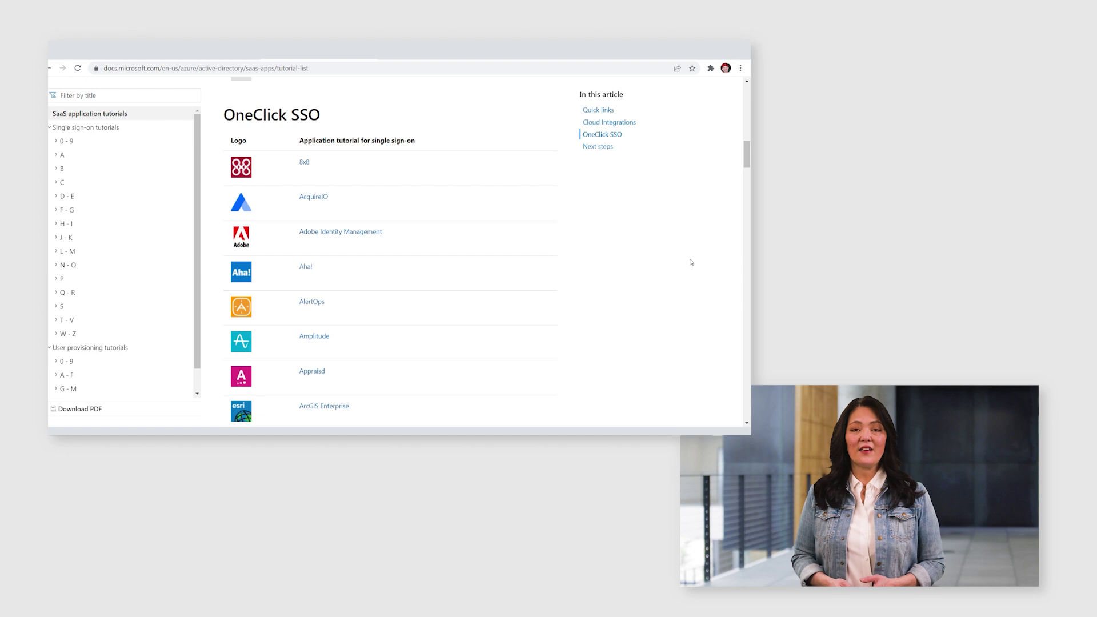
scroll(690, 261, down, 3)
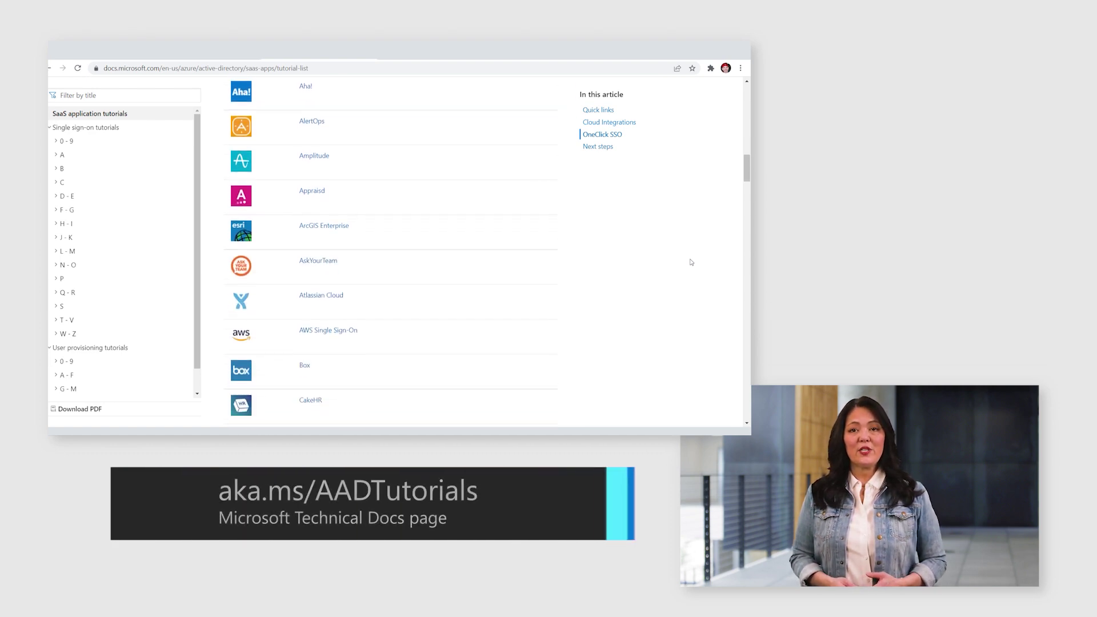
scroll(691, 262, down, 2)
scroll(691, 262, down, 1)
scroll(691, 261, down, 3)
scroll(691, 261, down, 2)
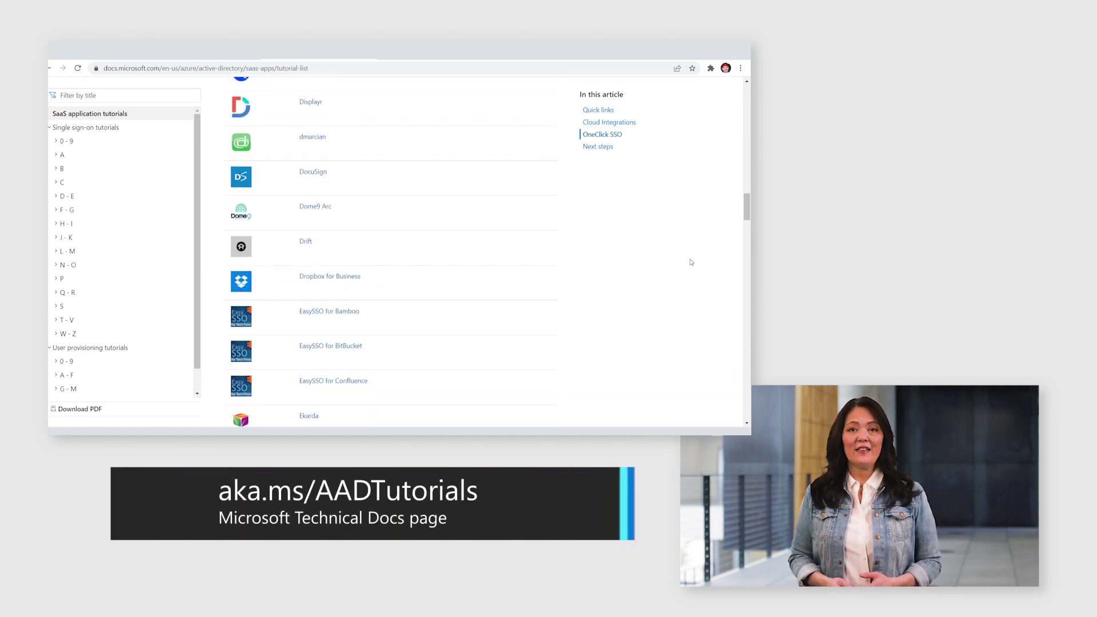
scroll(691, 261, down, 1)
scroll(690, 261, down, 1)
scroll(692, 262, down, 2)
scroll(691, 262, down, 2)
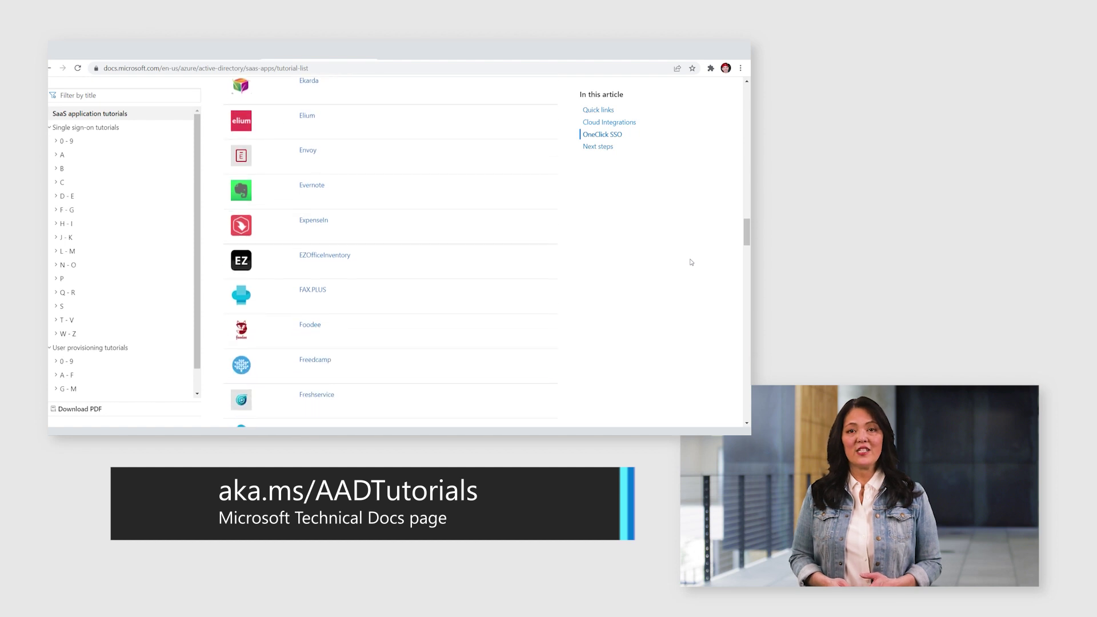
scroll(691, 261, down, 2)
scroll(691, 262, down, 2)
scroll(690, 262, down, 2)
scroll(691, 261, down, 3)
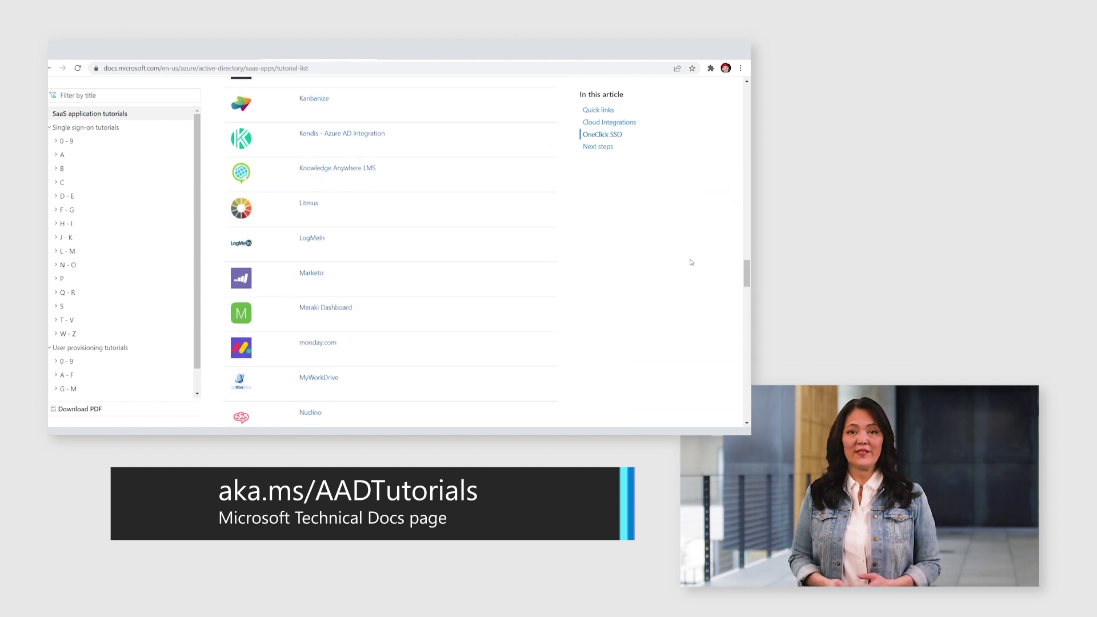
scroll(692, 262, down, 2)
scroll(691, 262, down, 2)
scroll(691, 262, down, 2)
scroll(691, 261, down, 3)
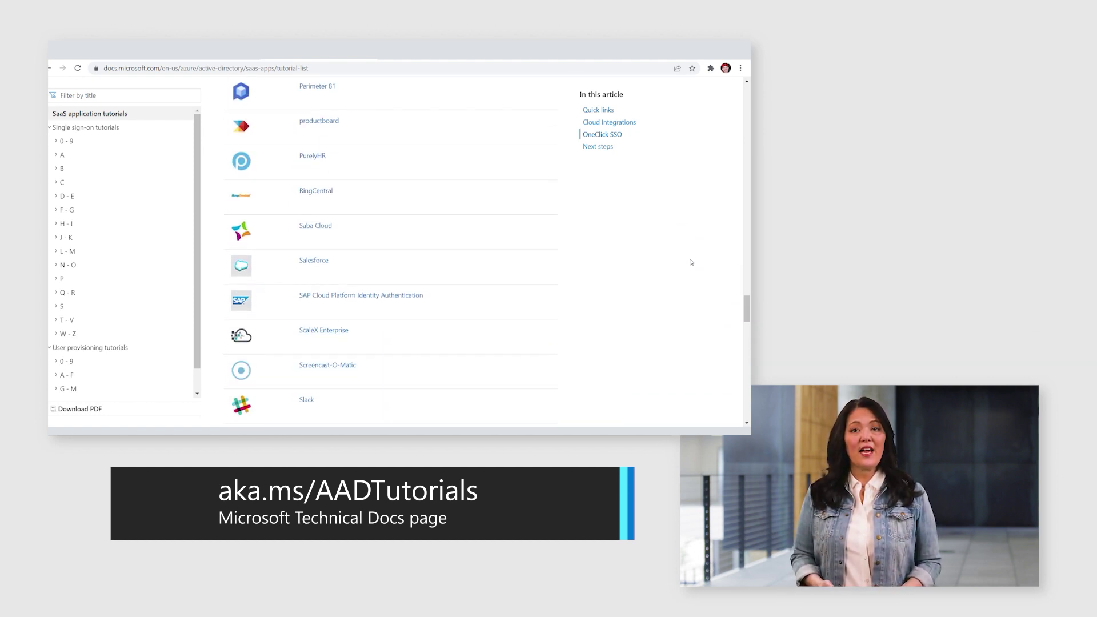
scroll(691, 261, down, 2)
scroll(691, 261, down, 2)
scroll(691, 261, down, 2)
scroll(691, 262, down, 2)
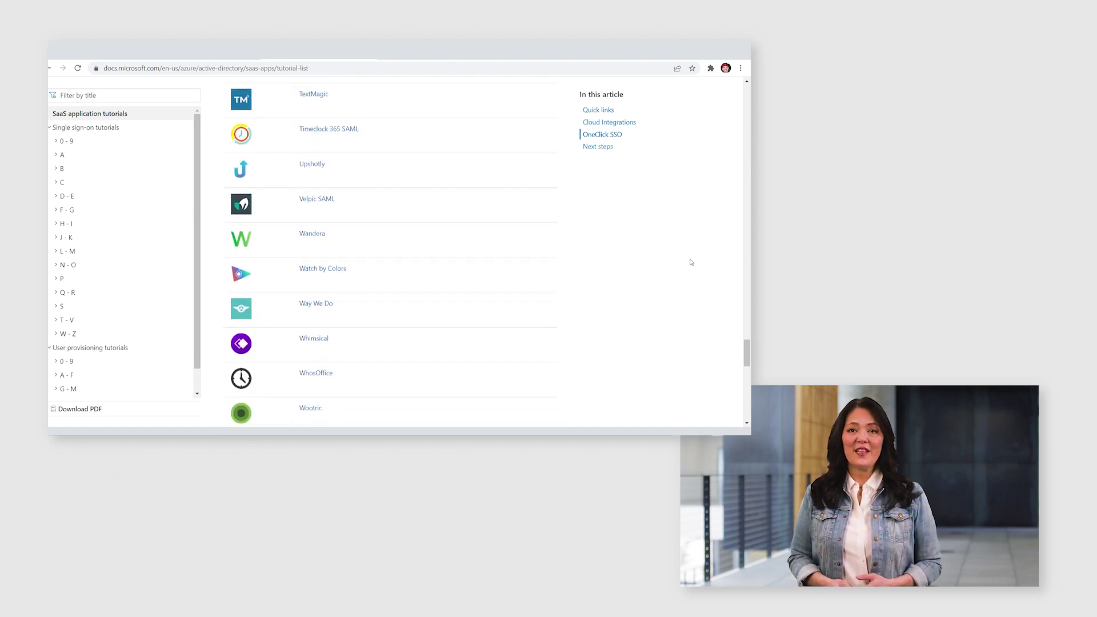
scroll(691, 262, down, 2)
scroll(691, 262, down, 2)
scroll(691, 261, down, 2)
scroll(691, 262, down, 2)
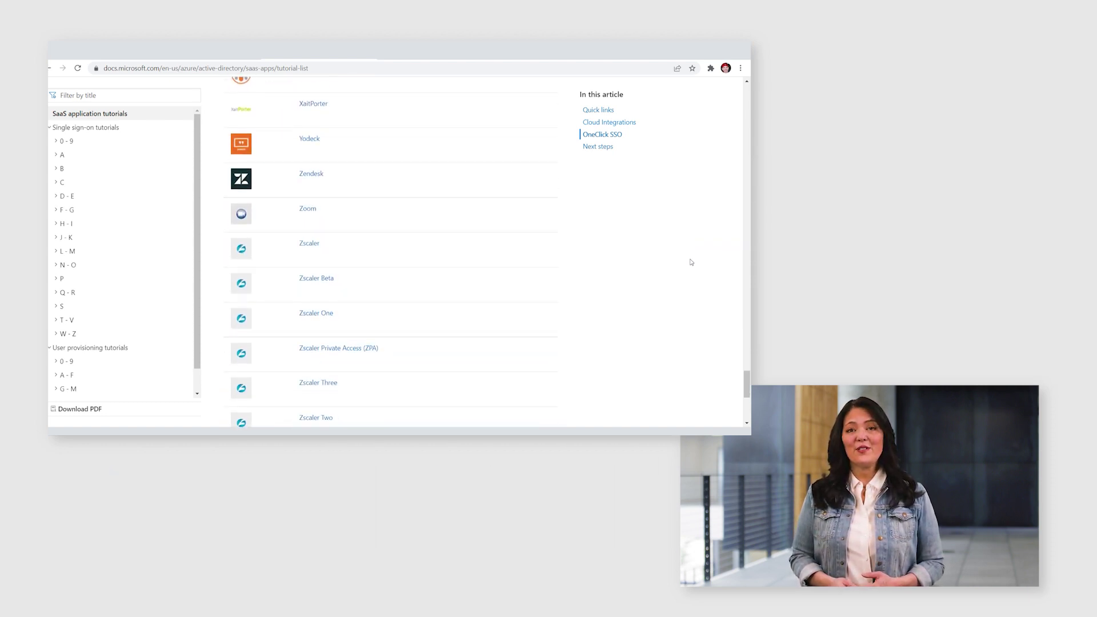
scroll(691, 261, down, 3)
scroll(691, 262, down, 2)
scroll(691, 262, down, 2)
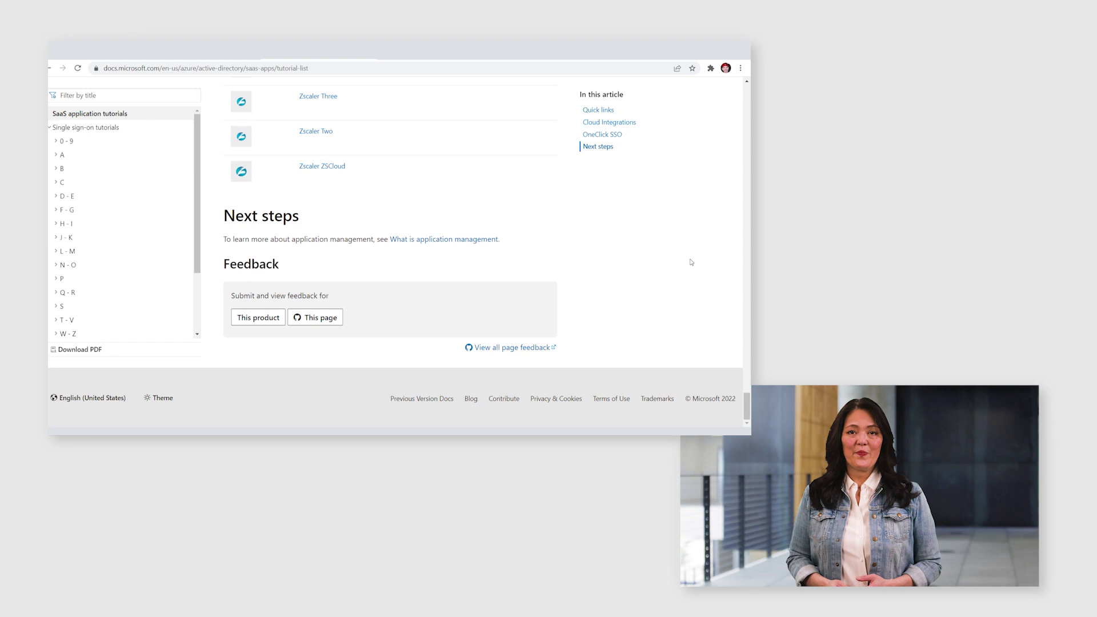